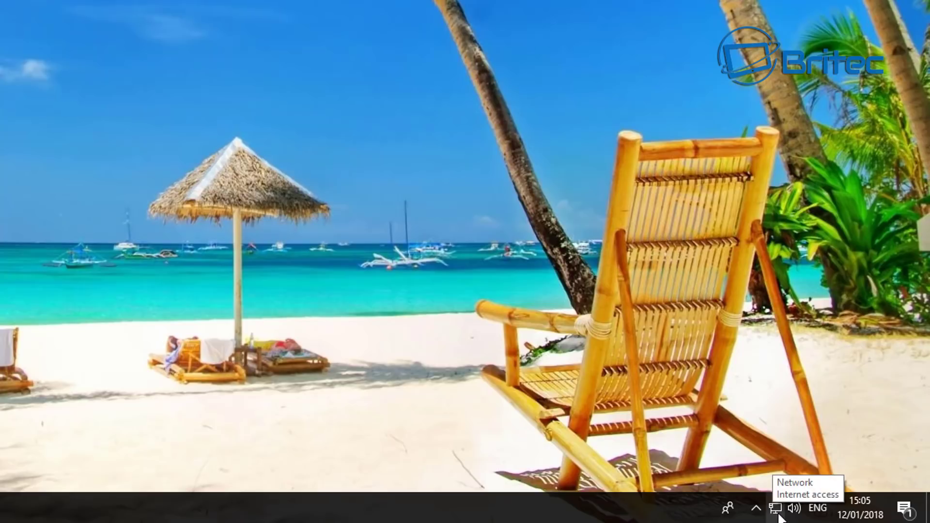
# Step: From the taskbar network icon, open Network & Internet settings and show the Ethernet page
pyautogui.rightClick(778, 509)
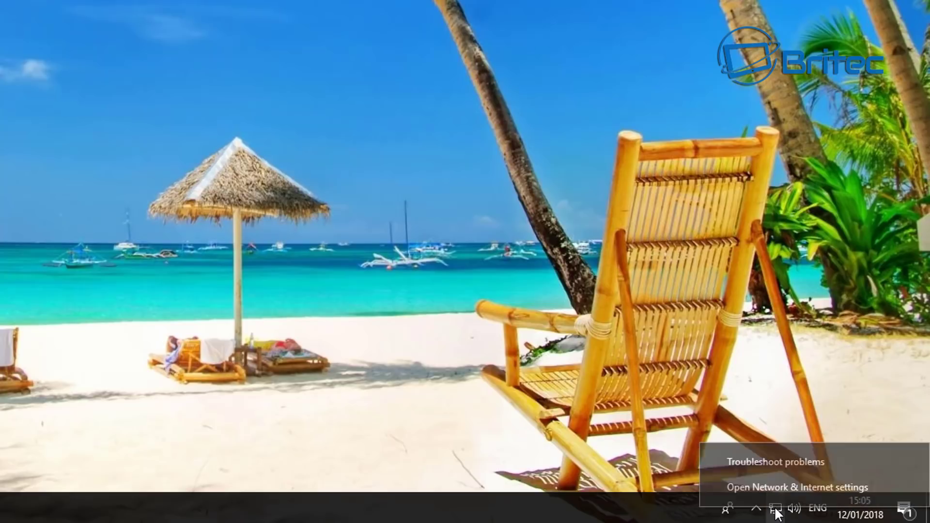
pyautogui.click(834, 488)
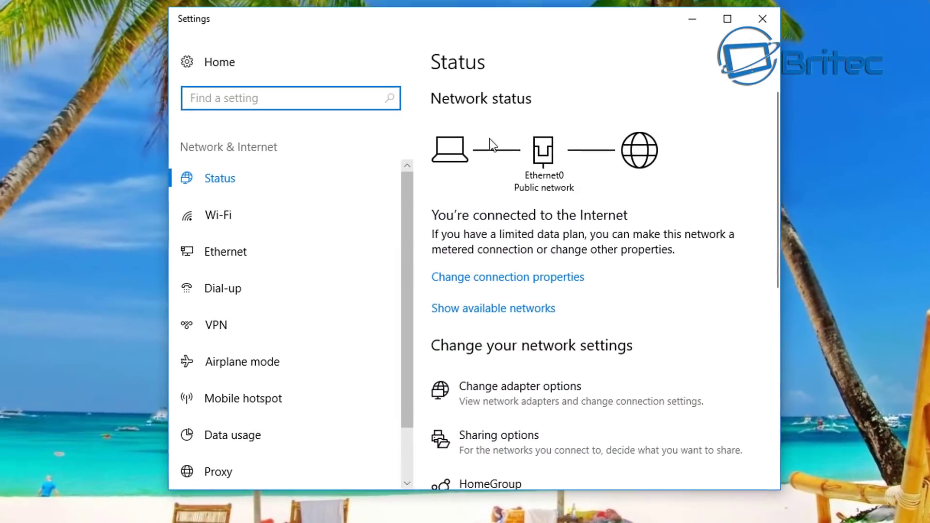
pyautogui.click(241, 215)
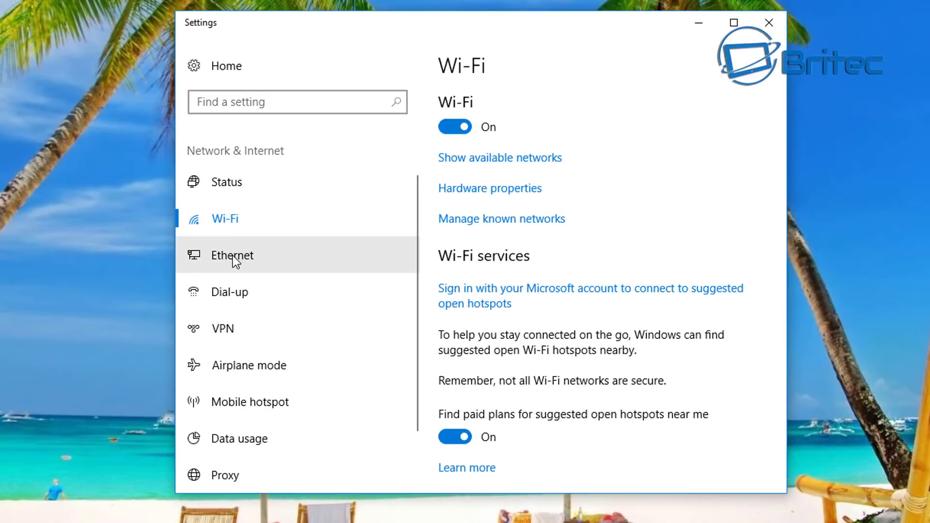
pyautogui.click(232, 256)
pyautogui.click(230, 225)
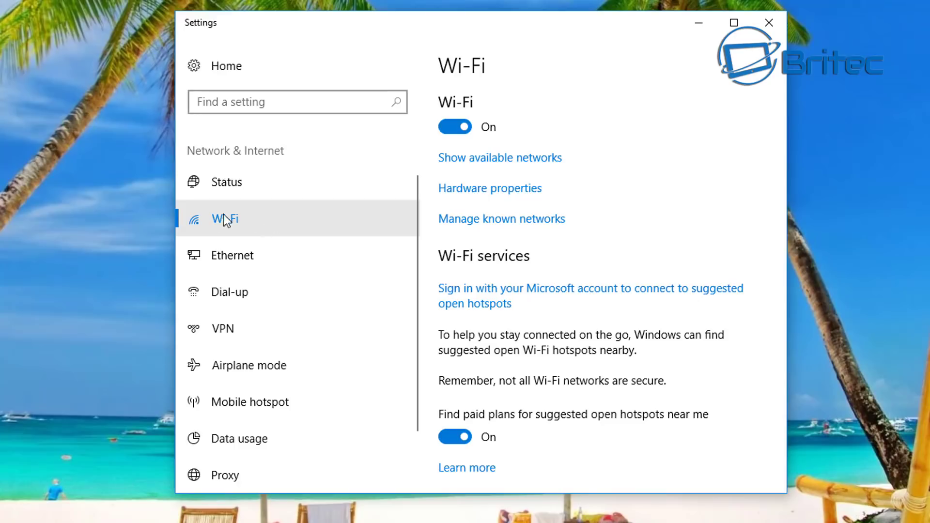
pyautogui.click(199, 255)
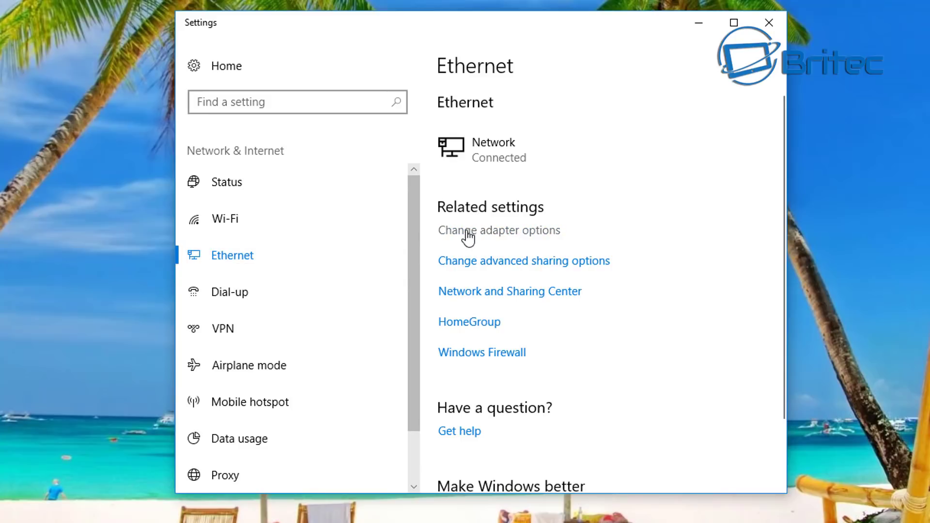
# Step: Open the network adapter list and the Ethernet0 adapter's Properties dialog
pyautogui.click(494, 232)
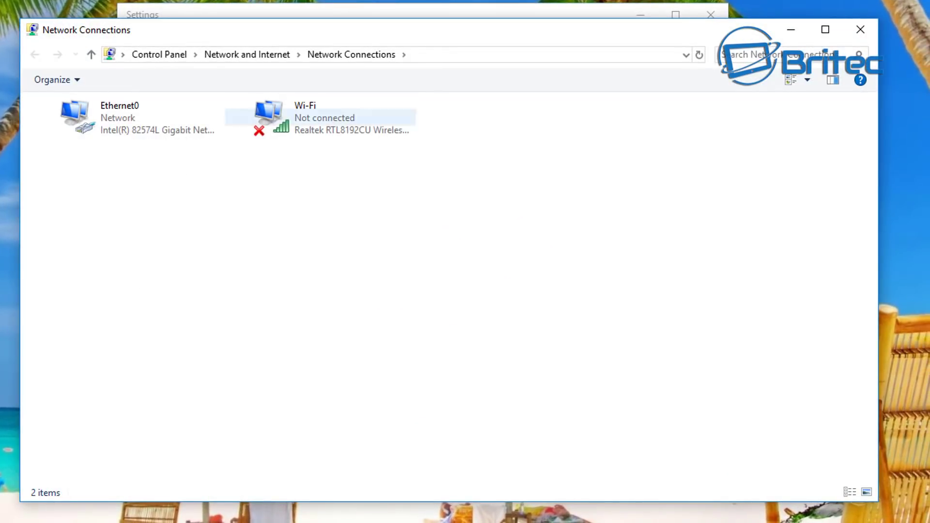
pyautogui.click(315, 127)
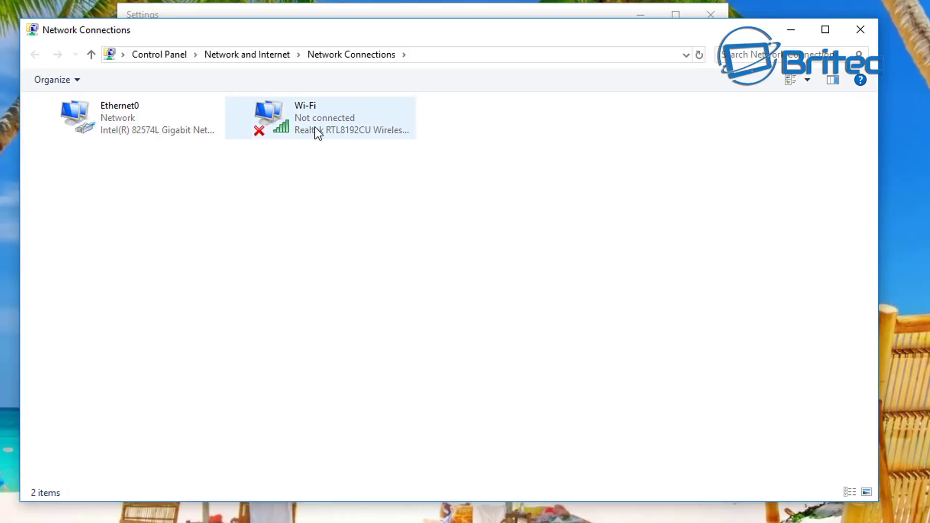
pyautogui.click(112, 121)
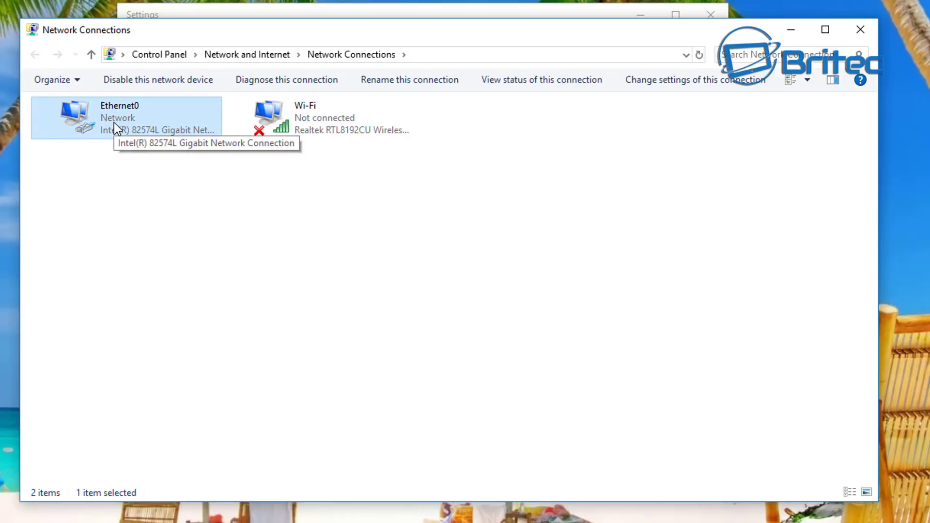
pyautogui.rightClick(115, 122)
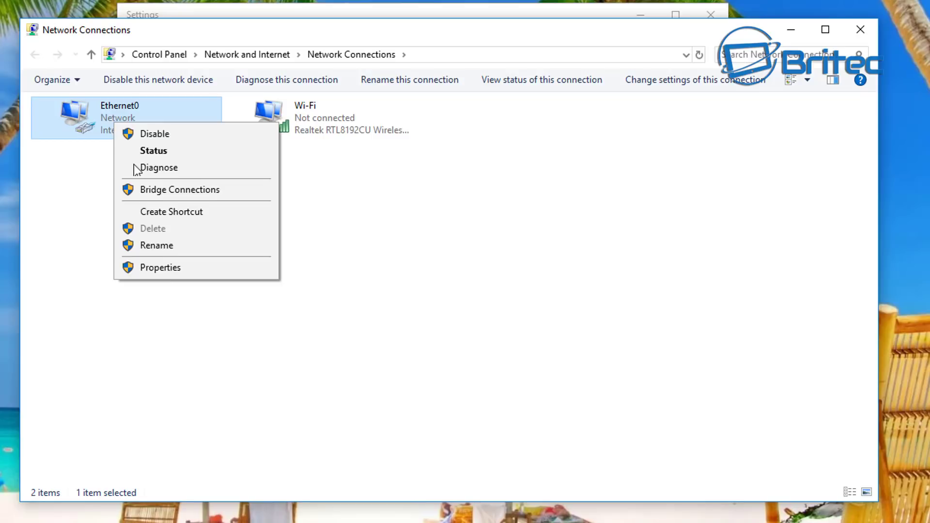
pyautogui.click(161, 269)
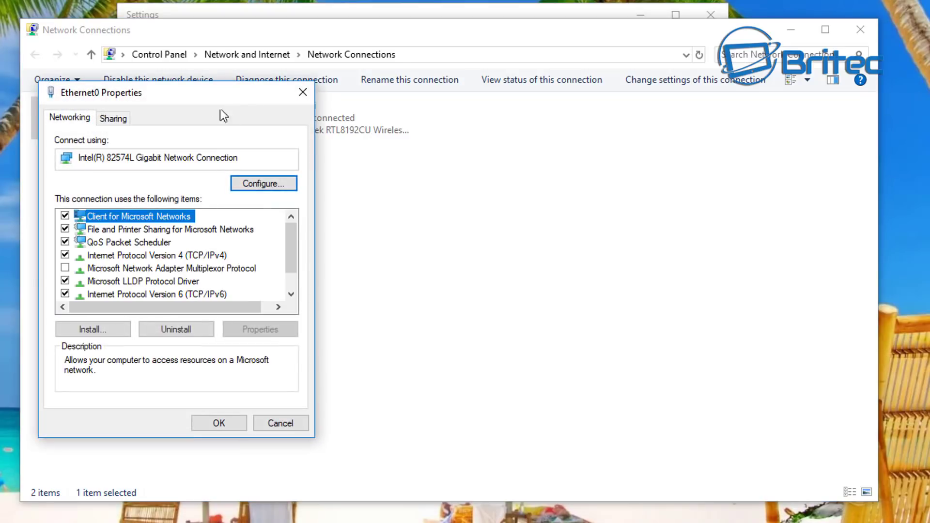
pyautogui.moveTo(193, 94); pyautogui.dragTo(426, 93)
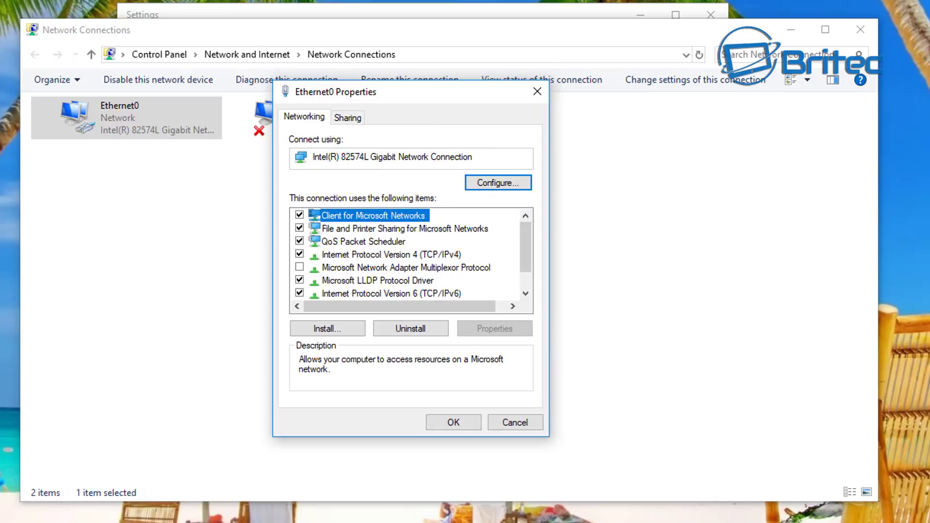
# Step: Open the Internet Protocol Version 4 (TCP/IPv4) Properties for Ethernet0
pyautogui.click(407, 255)
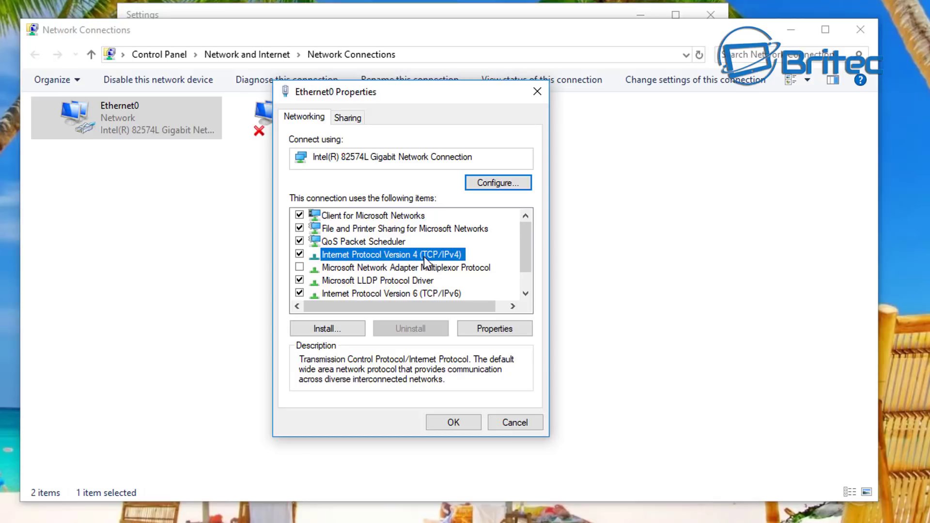
pyautogui.click(344, 294)
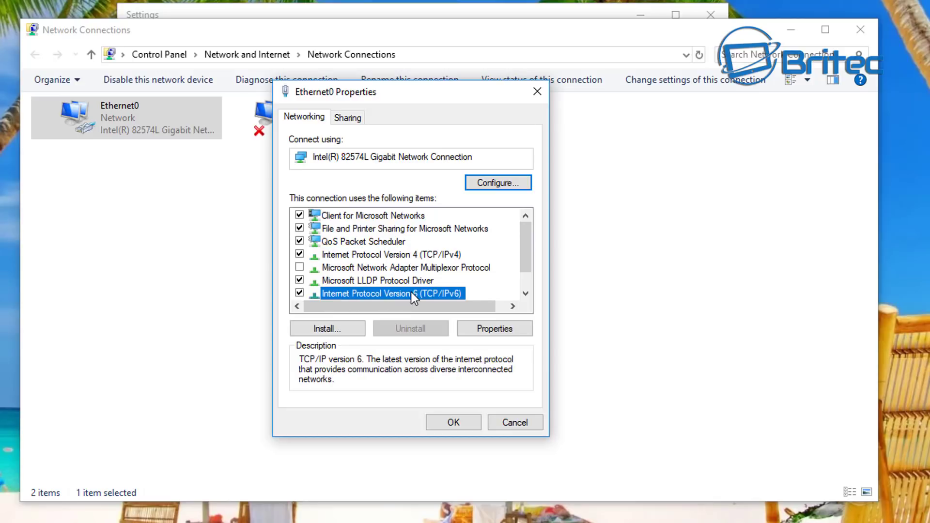
pyautogui.click(392, 256)
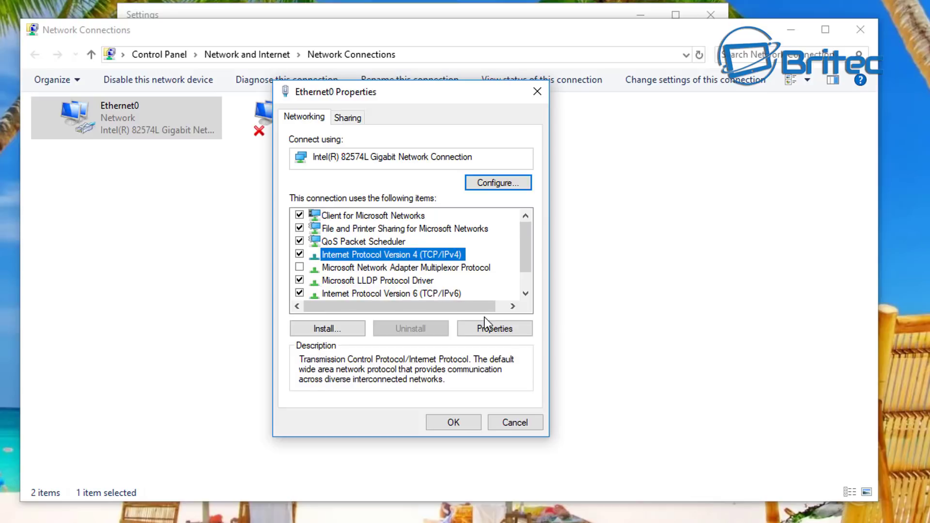
pyautogui.click(495, 331)
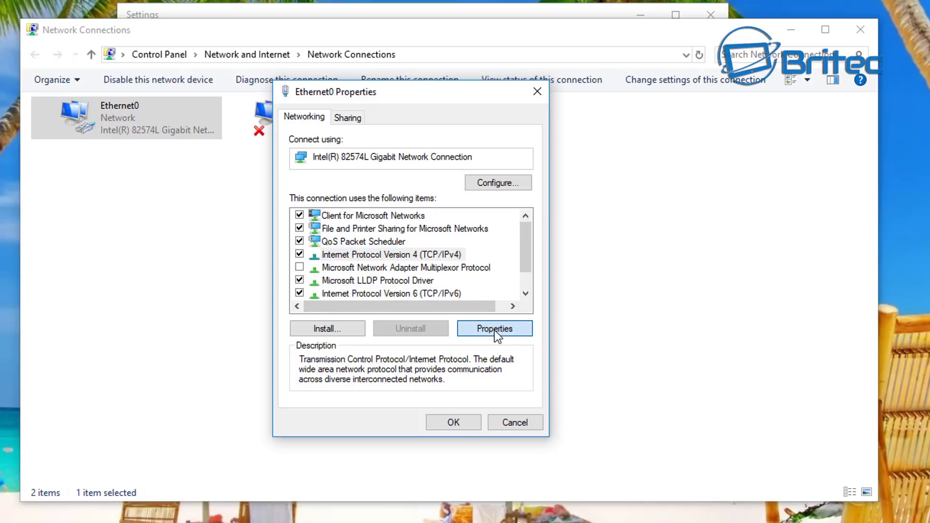
pyautogui.moveTo(485, 167); pyautogui.dragTo(426, 108)
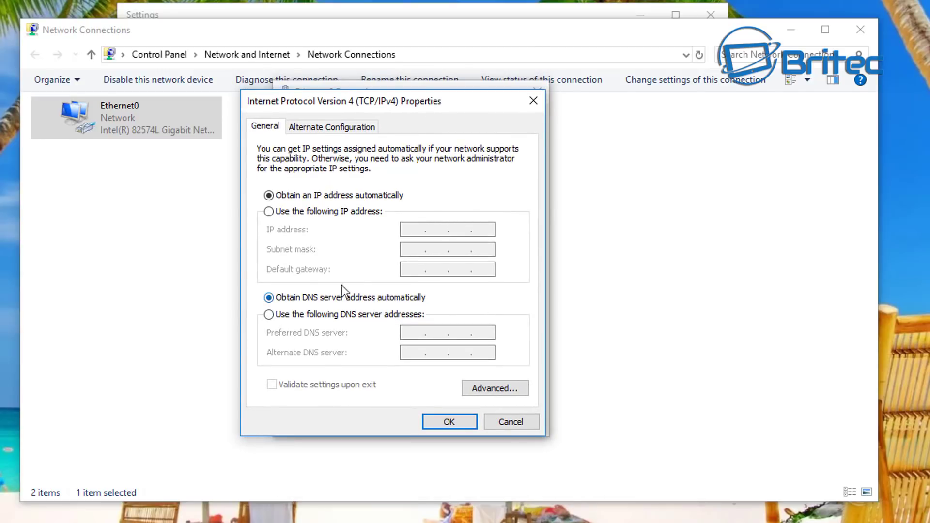
# Step: Enter DNS servers 208.67.222.222 and 208.67.220.220 manually and confirm with OK
pyautogui.click(268, 315)
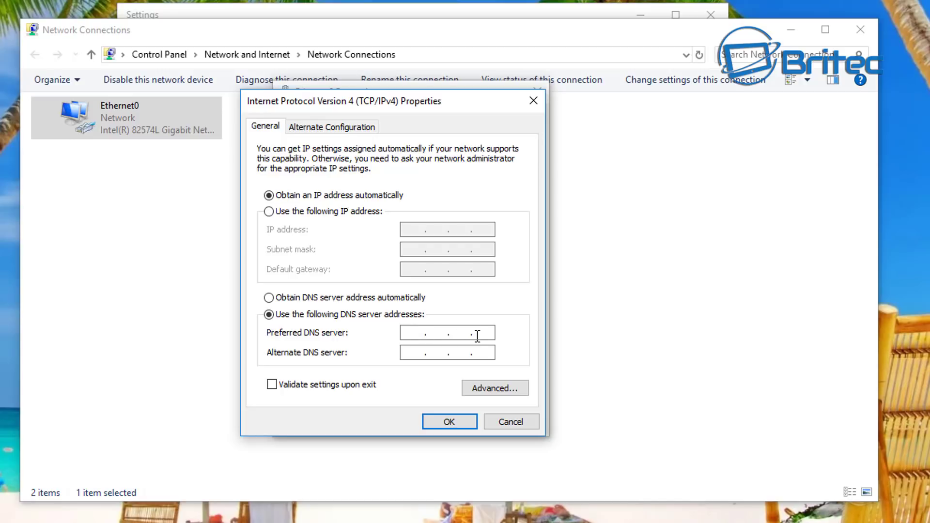
pyautogui.write('208.67.222.')
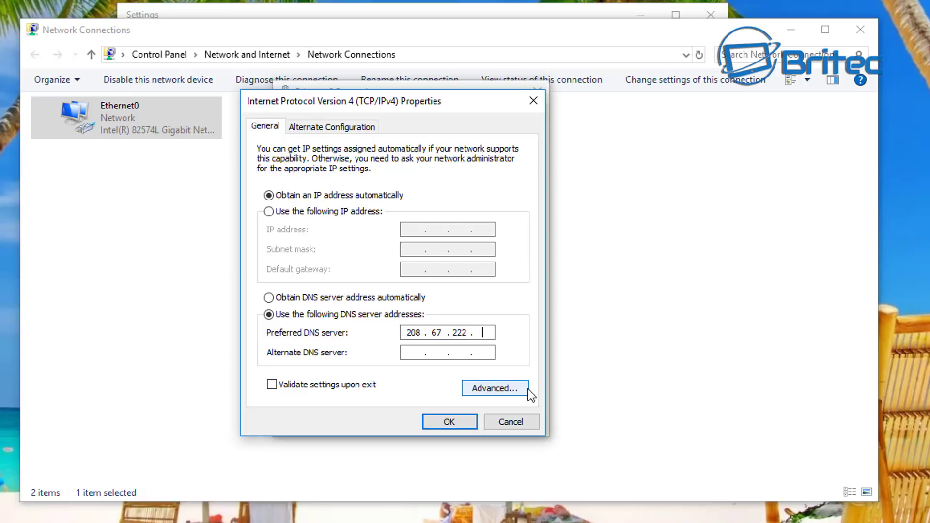
pyautogui.write('222')
pyautogui.click(416, 352)
pyautogui.write('208 . 67 . ')
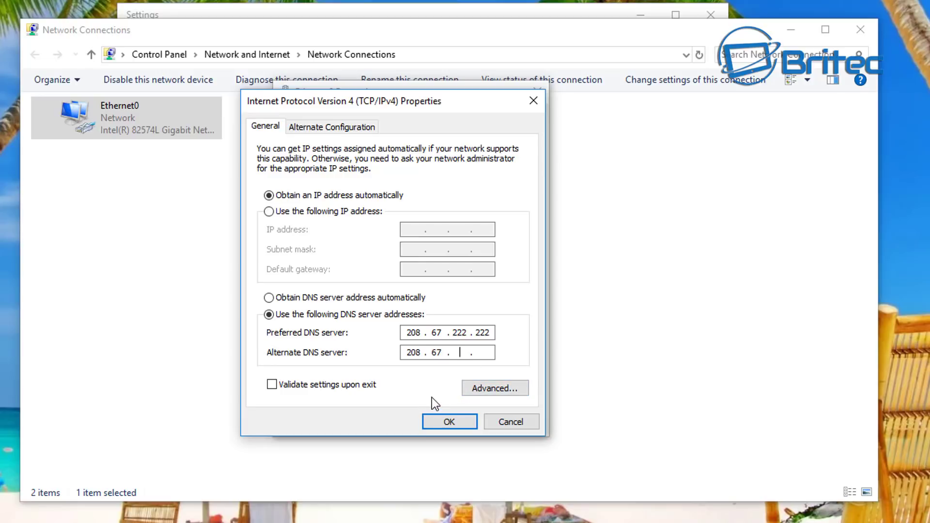
pyautogui.write('220')
pyautogui.write('220')
pyautogui.click(463, 417)
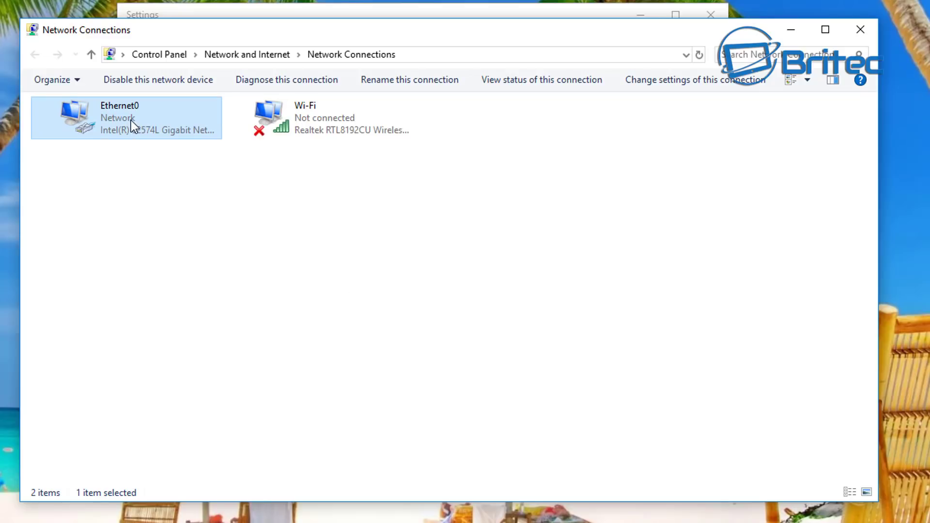
# Step: Reopen Ethernet0's properties and open its Internet Protocol Version 6 (TCP/IPv6) settings
pyautogui.rightClick(113, 116)
pyautogui.click(151, 261)
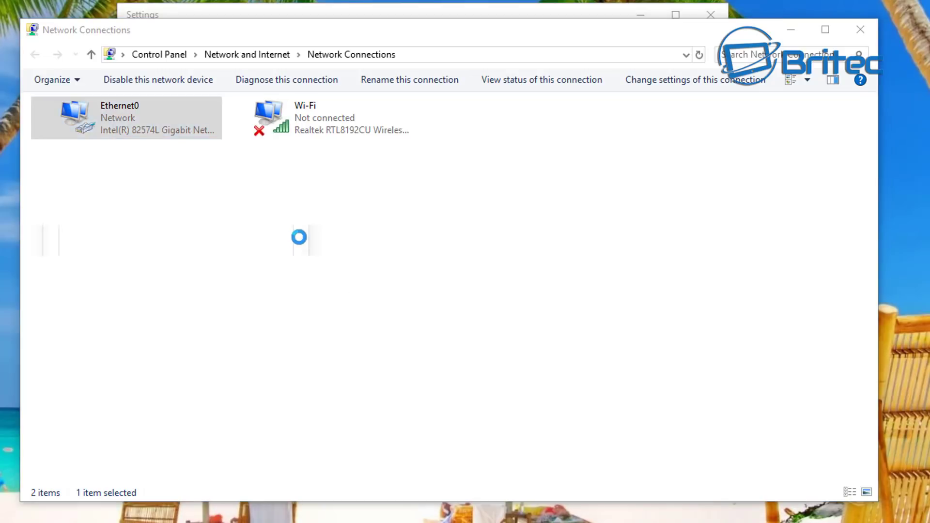
pyautogui.moveTo(149, 91); pyautogui.dragTo(397, 118)
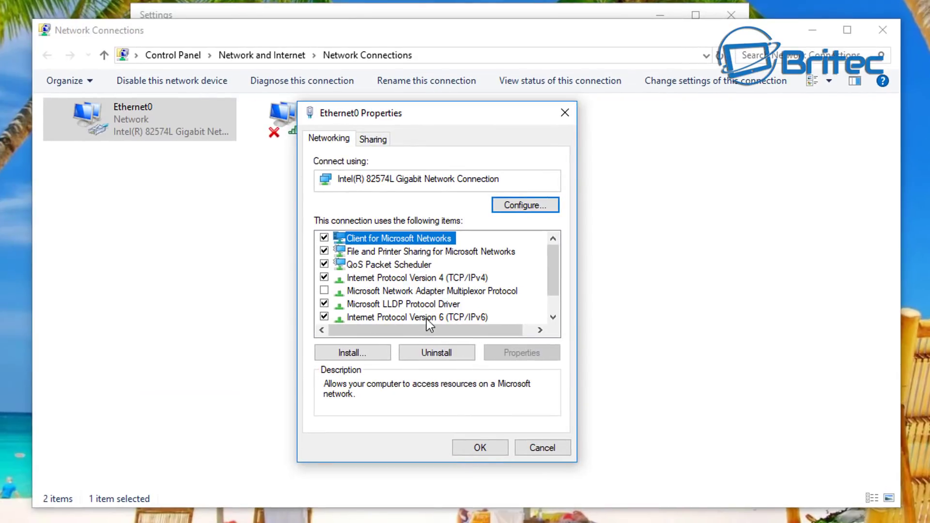
pyautogui.click(425, 318)
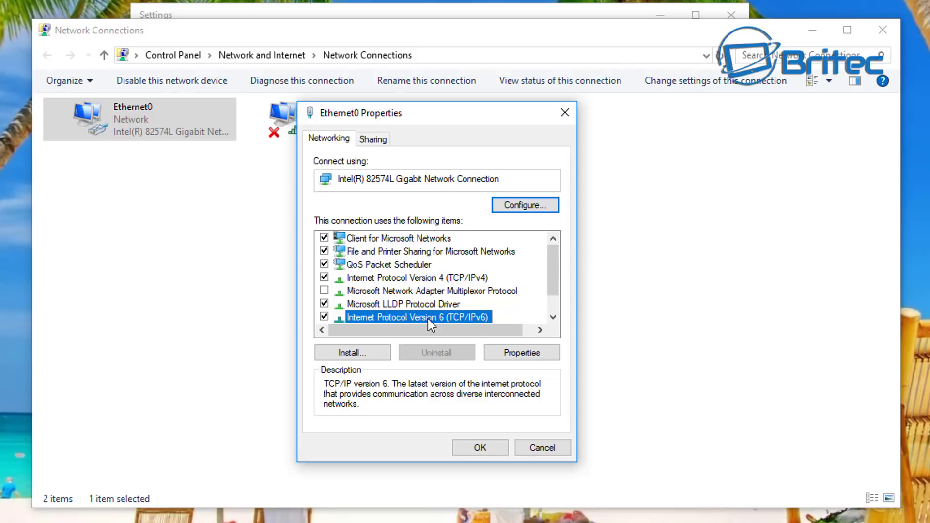
pyautogui.click(545, 359)
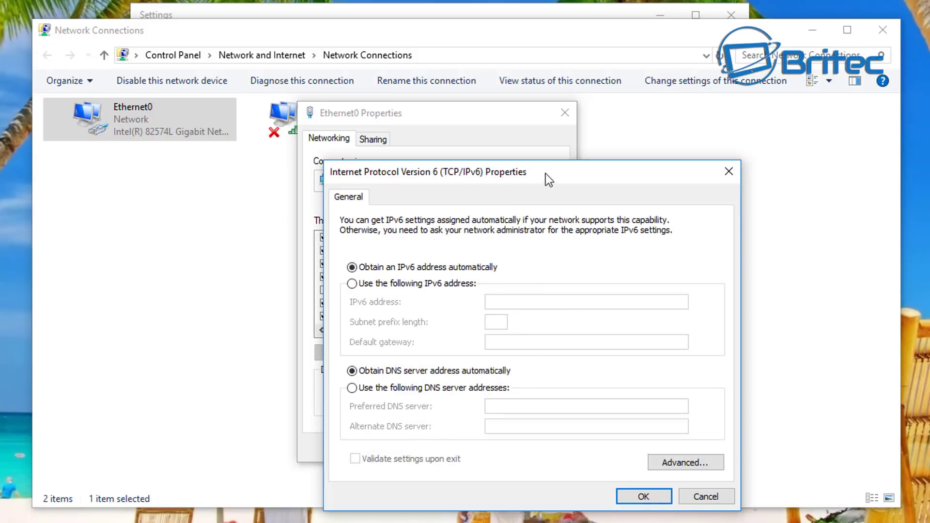
pyautogui.moveTo(545, 179); pyautogui.dragTo(453, 119)
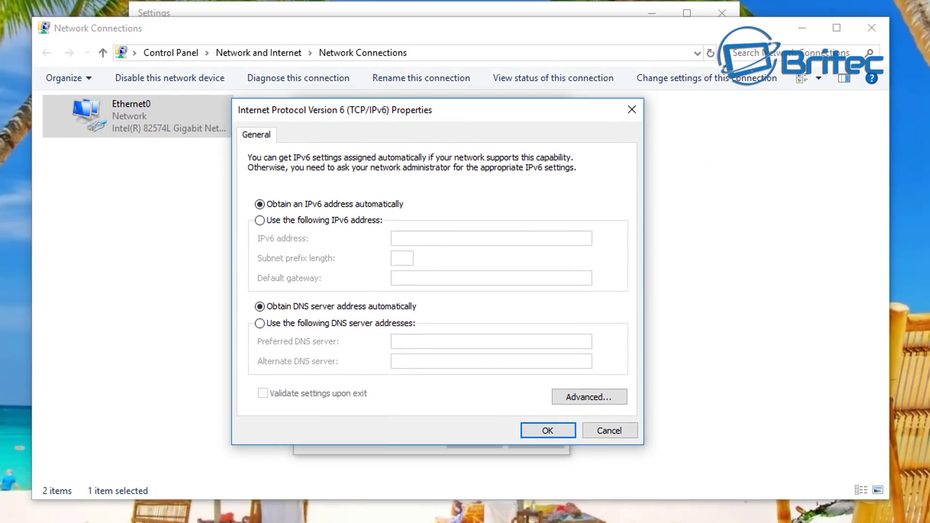
# Step: Enter IPv6 DNS servers 2620:0:ccc::2 (preferred) and 2620:0:ccd::2 (alternate)
pyautogui.click(260, 324)
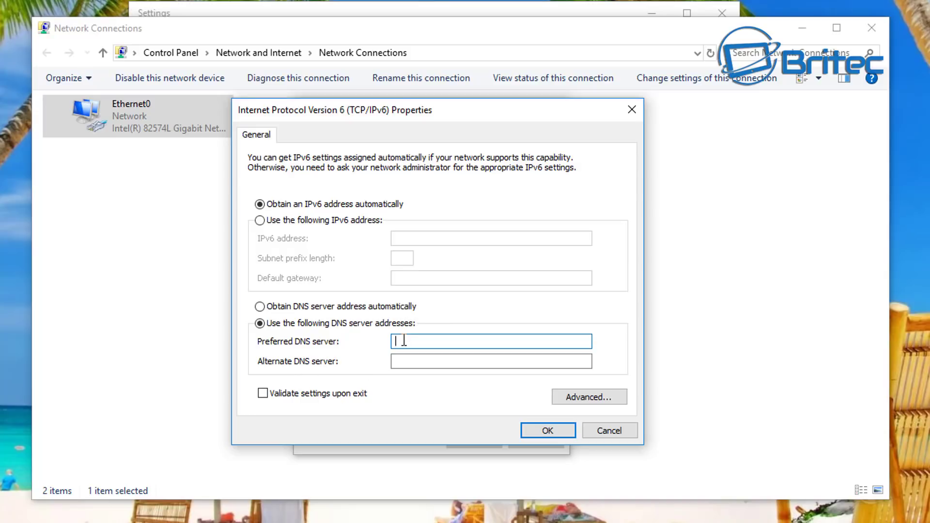
pyautogui.write('2620:0:ccc::2')
pyautogui.moveTo(466, 343); pyautogui.dragTo(375, 342)
pyautogui.rightClick(429, 342)
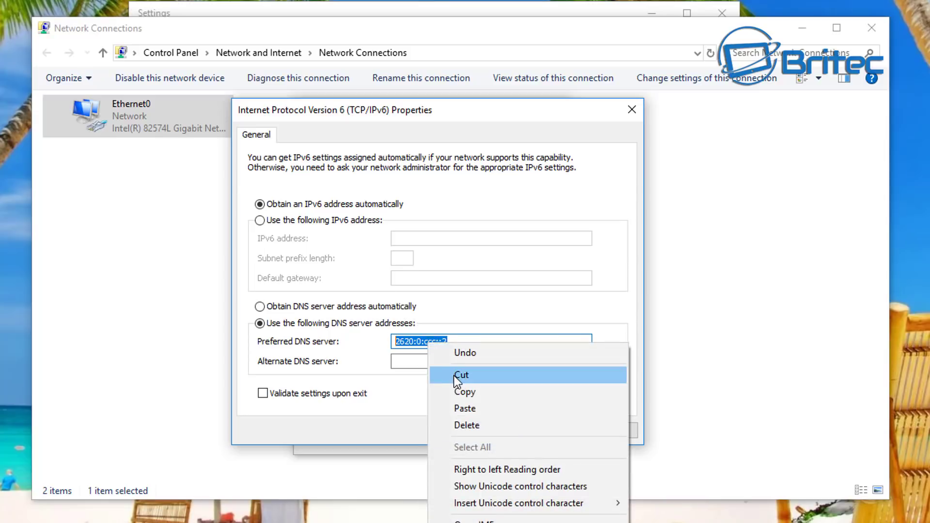
pyautogui.click(459, 391)
pyautogui.click(417, 362)
pyautogui.rightClick(418, 363)
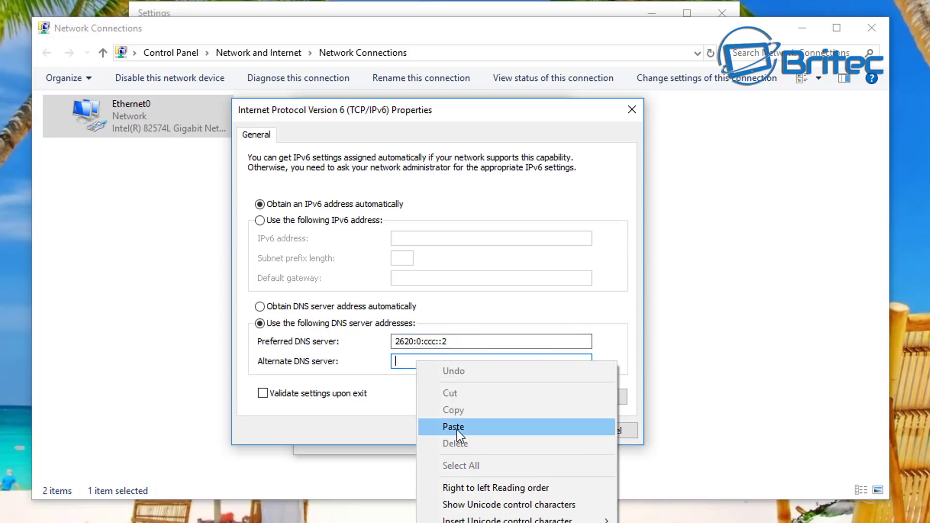
pyautogui.click(458, 428)
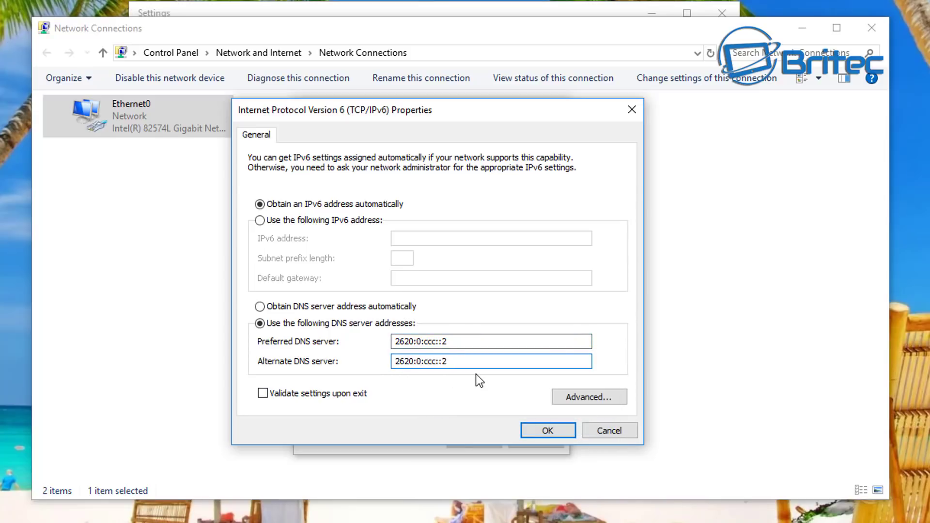
pyautogui.press('Left')
pyautogui.press('Left')
pyautogui.press('Left')
pyautogui.press('BackSpace')
pyautogui.write('d')
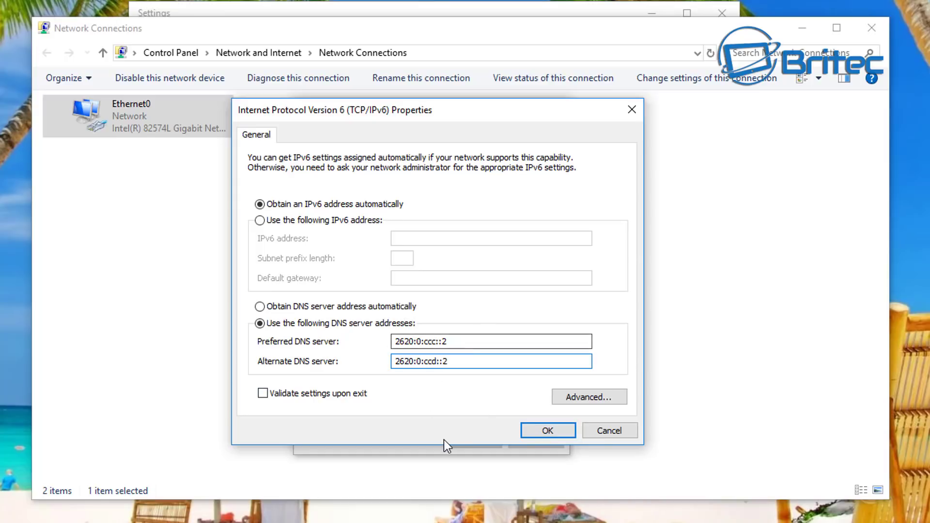
# Step: Save Ethernet0's IPv6 DNS, then open Wi-Fi Properties with TCP/IPv4 selected
pyautogui.click(547, 431)
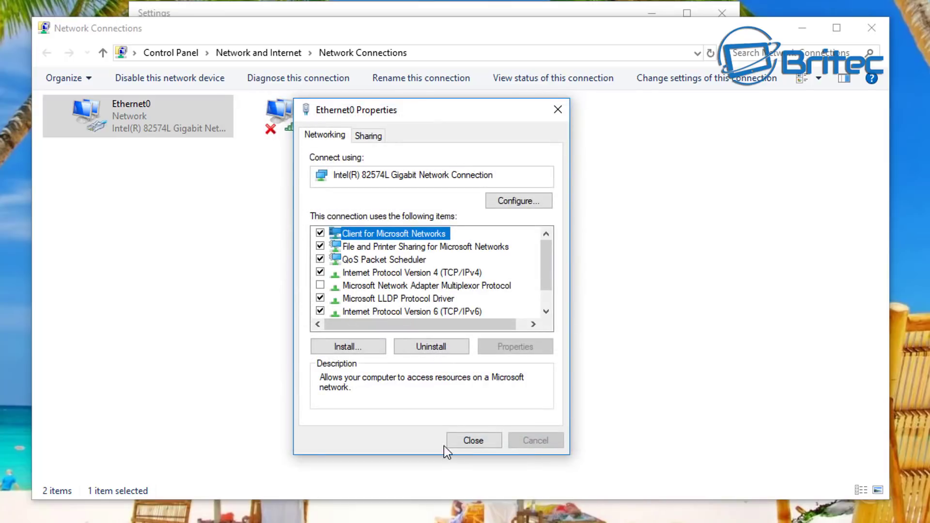
pyautogui.click(470, 440)
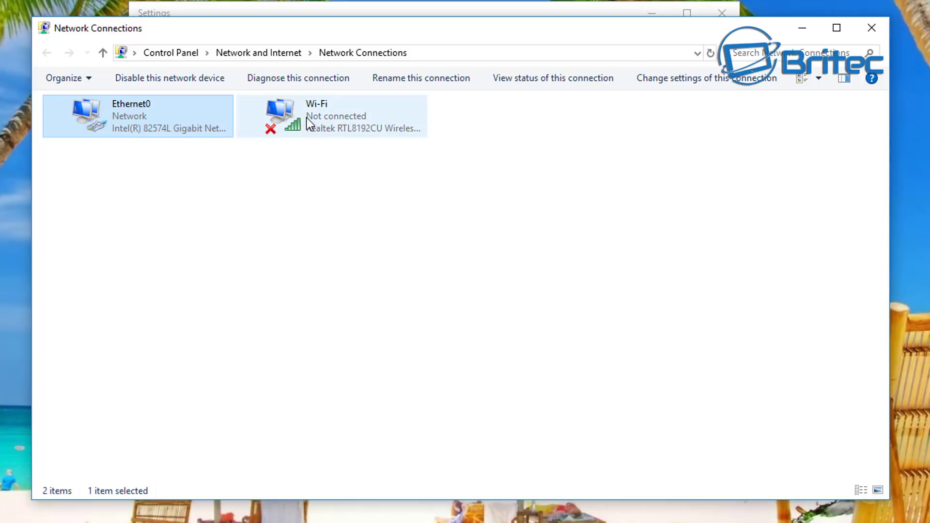
pyautogui.click(325, 119)
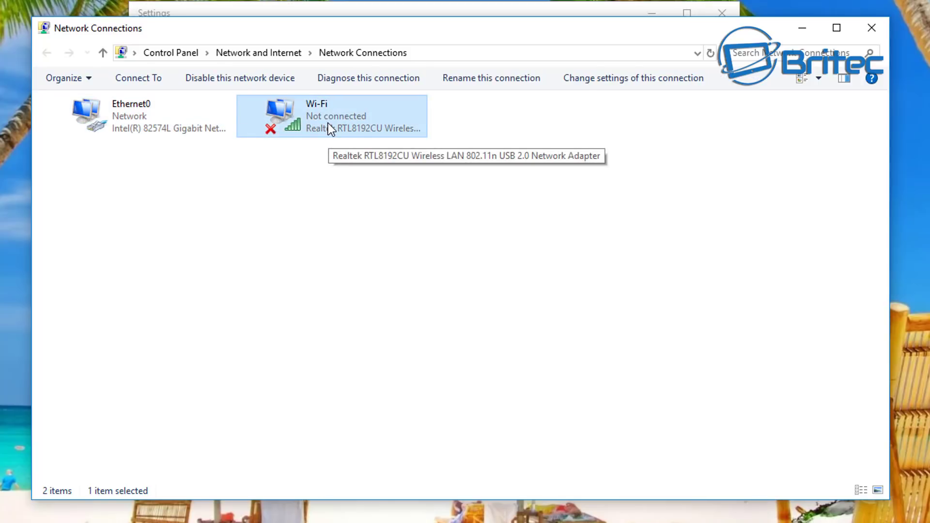
pyautogui.rightClick(328, 123)
pyautogui.click(369, 285)
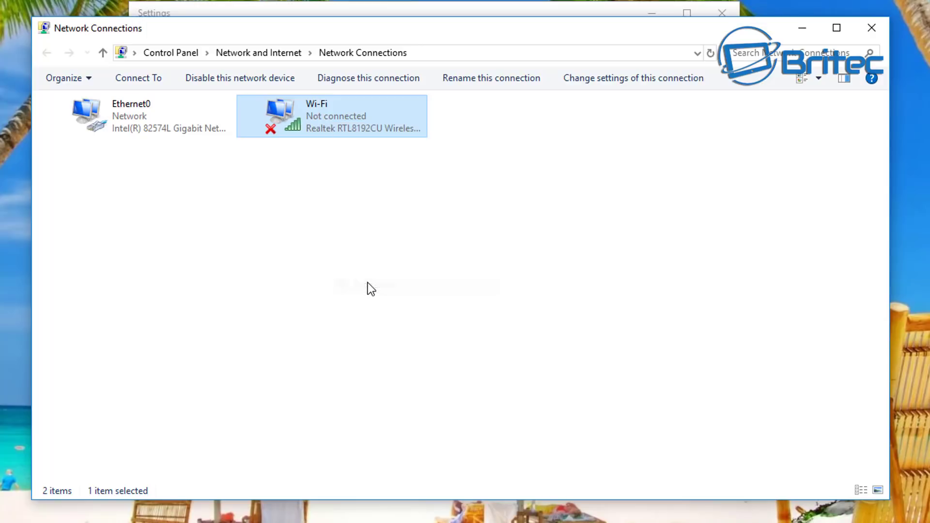
pyautogui.moveTo(178, 92); pyautogui.dragTo(381, 112)
pyautogui.click(368, 274)
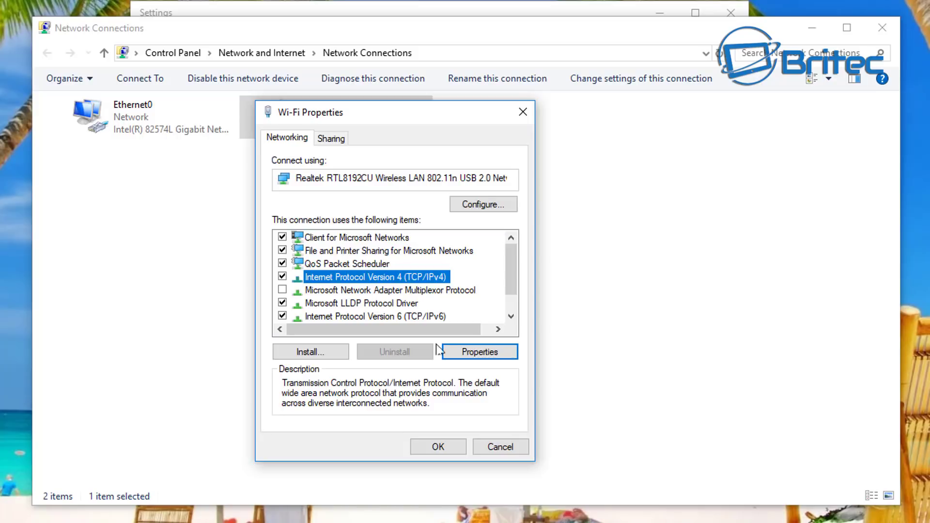
# Step: Set the Wi-Fi IPv4 DNS servers to 8.8.8.8 and 8.8.4.4 and save
pyautogui.click(463, 357)
pyautogui.moveTo(454, 173); pyautogui.dragTo(413, 123)
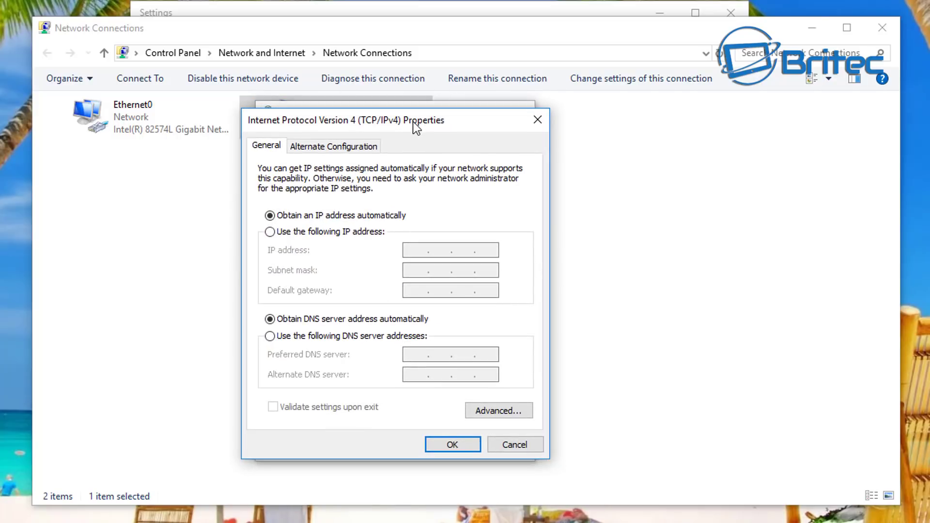
pyautogui.click(270, 336)
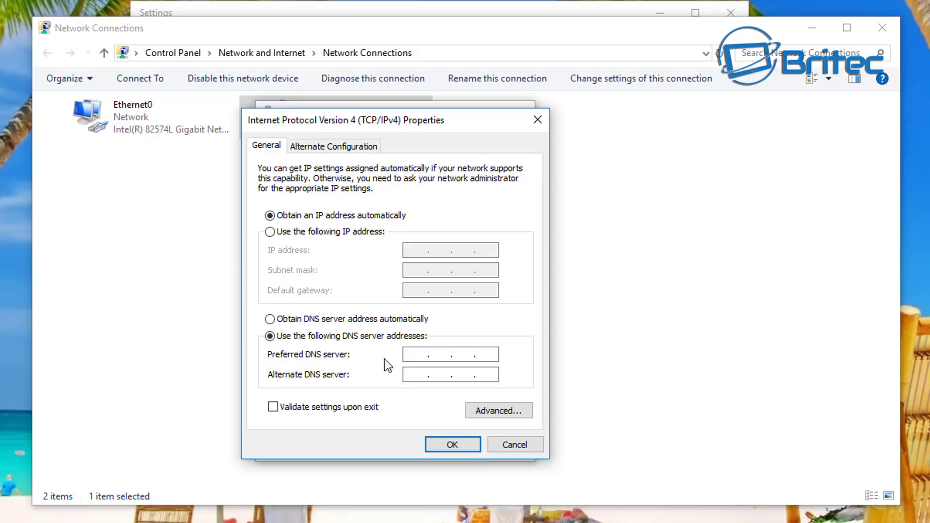
pyautogui.write('8 . 8 . 8 . 8')
pyautogui.click(430, 375)
pyautogui.write('8.8.4.4')
pyautogui.click(453, 444)
pyautogui.click(395, 317)
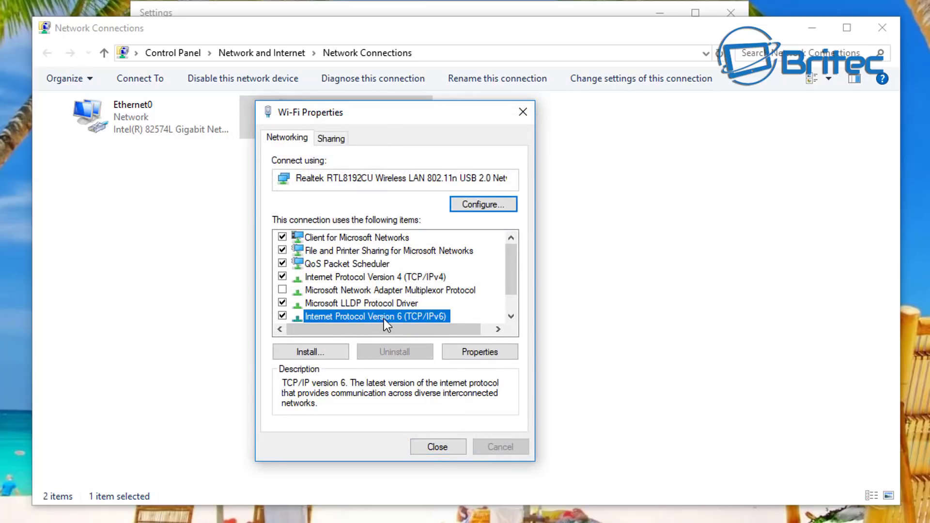
# Step: Open the Wi-Fi IPv6 settings and enter preferred DNS 2001:4860:4860::8888
pyautogui.click(486, 359)
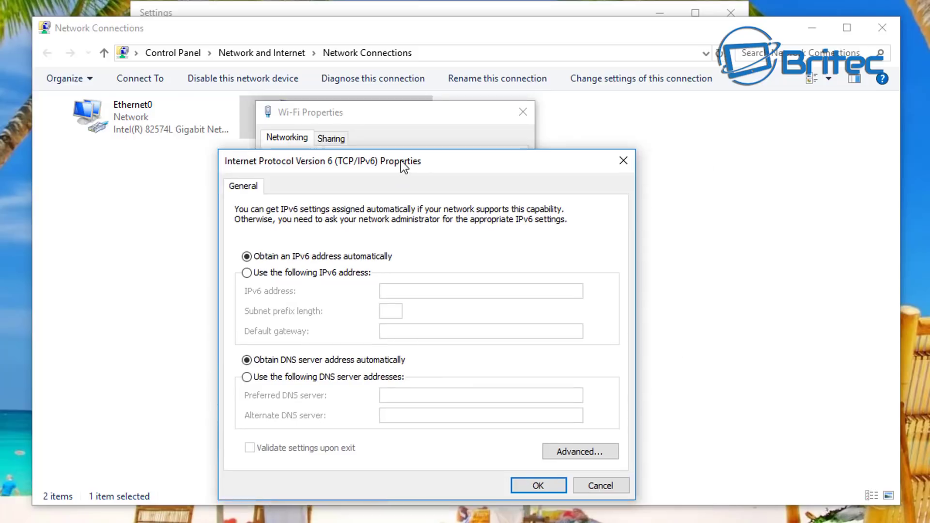
pyautogui.moveTo(400, 161); pyautogui.dragTo(376, 131)
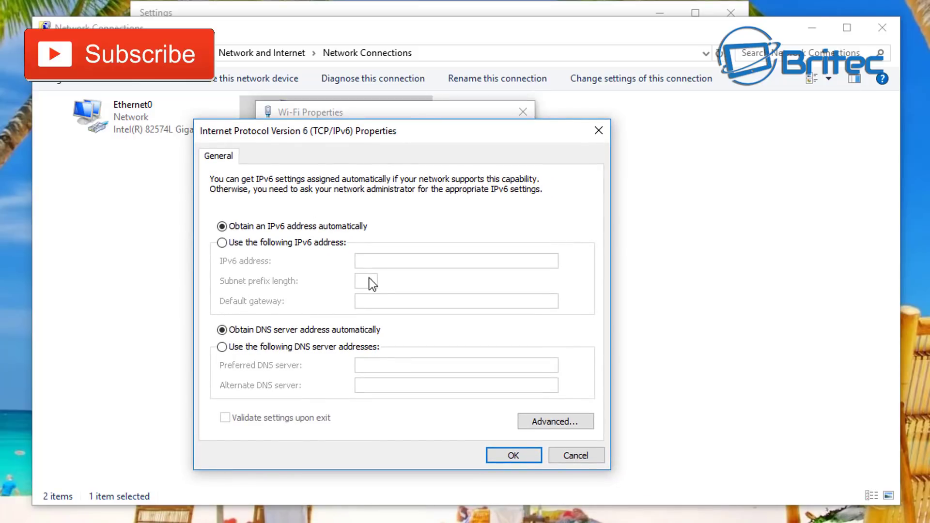
pyautogui.click(251, 349)
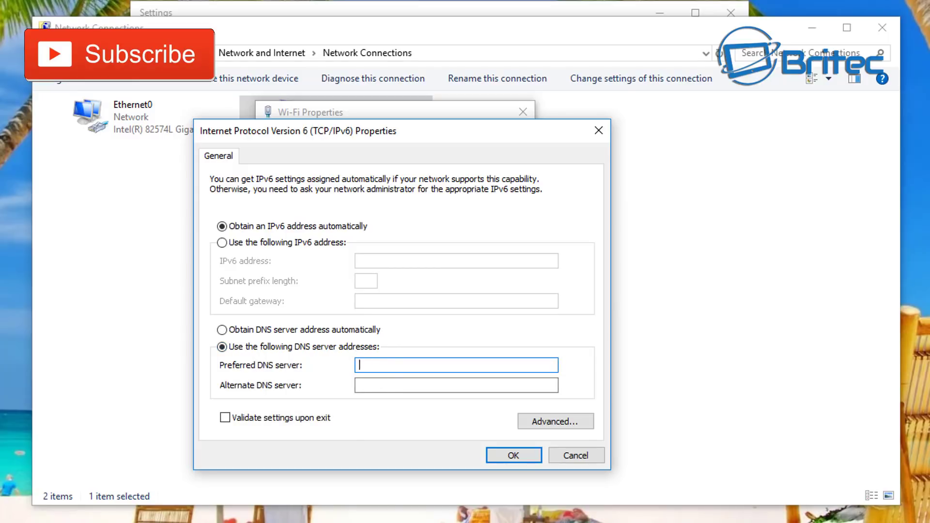
pyautogui.write('2001')
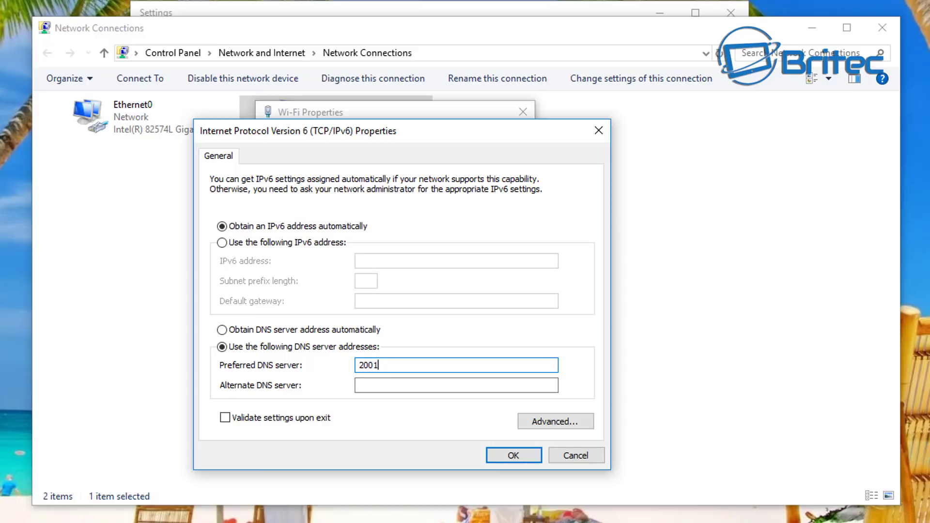
pyautogui.write(':4860:4860::8888')
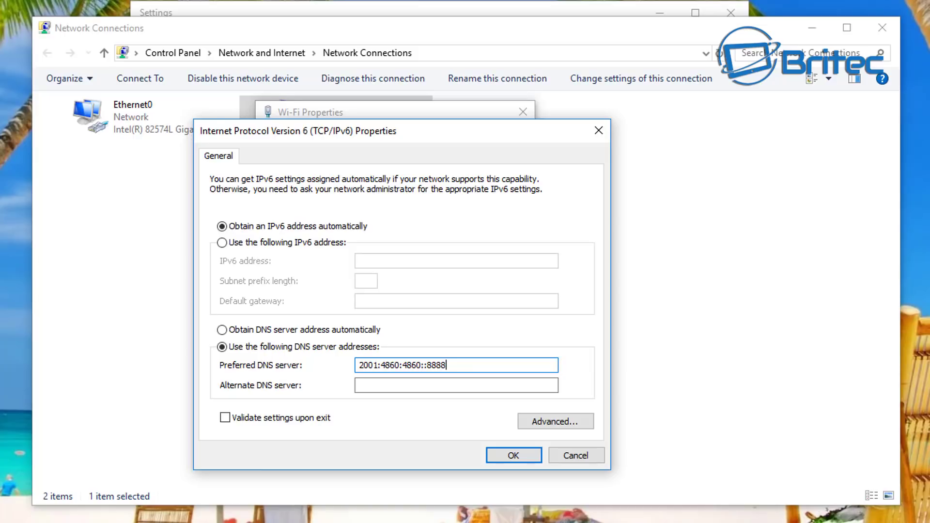
# Step: Copy the address into Alternate DNS and change its ending to make 2001:4860:4860::8844
pyautogui.doubleClick(384, 368)
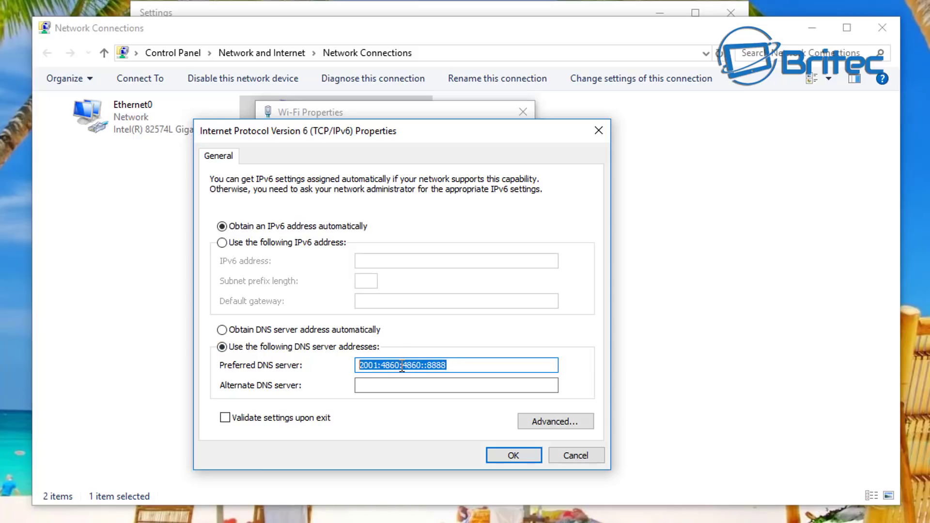
pyautogui.rightClick(420, 361)
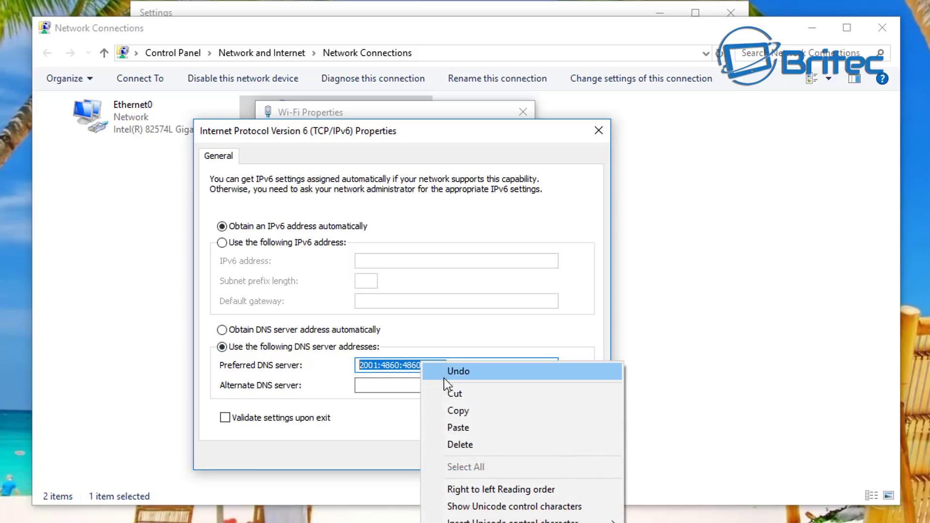
pyautogui.click(452, 411)
pyautogui.click(393, 385)
pyautogui.rightClick(392, 385)
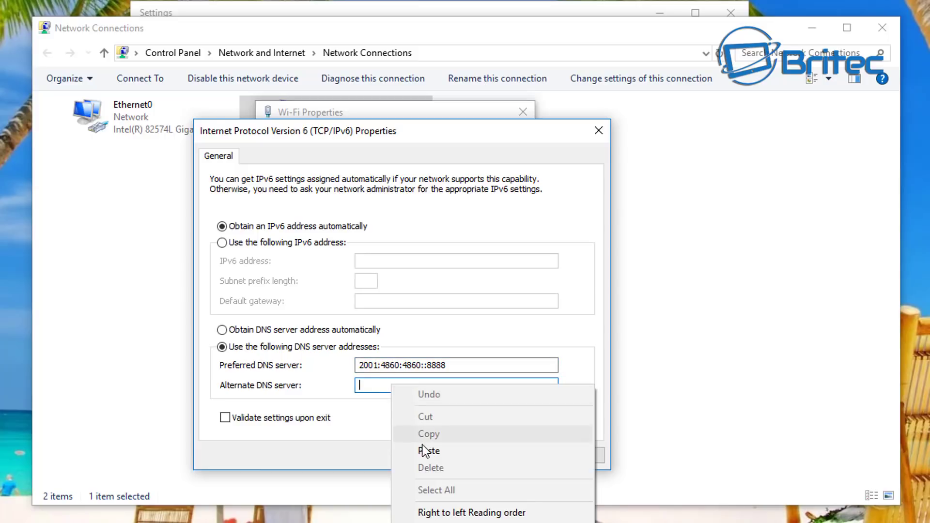
pyautogui.click(424, 447)
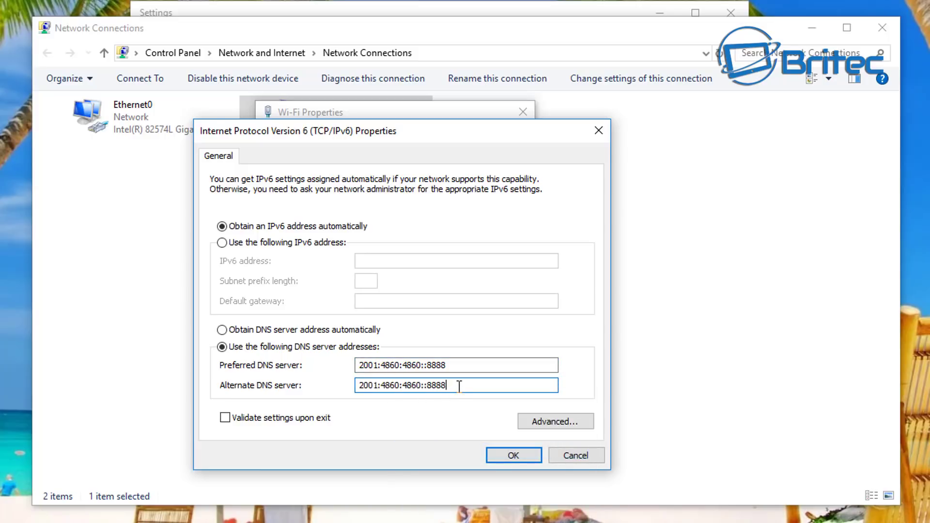
pyautogui.moveTo(448, 386); pyautogui.dragTo(437, 394)
pyautogui.write('44')
# Step: Save the Wi-Fi IPv6 DNS, close Wi-Fi Properties, and close Network Connections
pyautogui.click(510, 451)
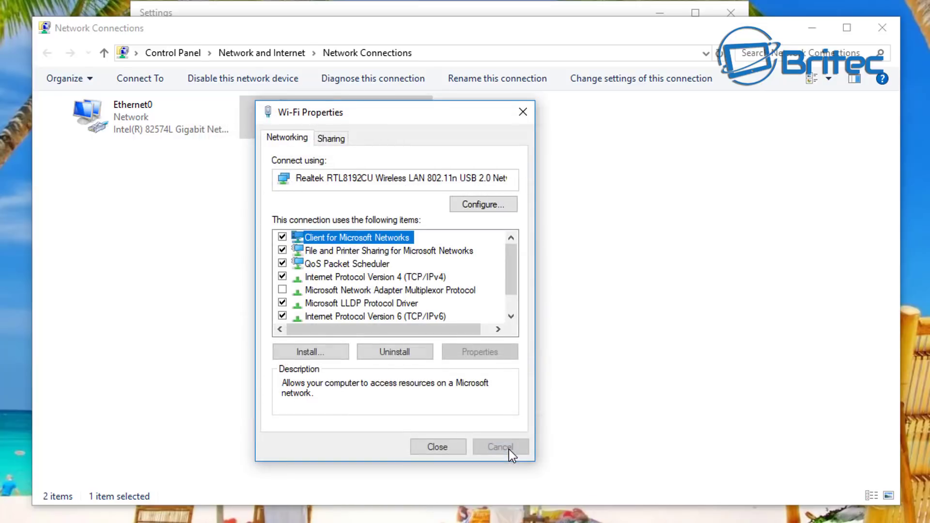
pyautogui.click(434, 449)
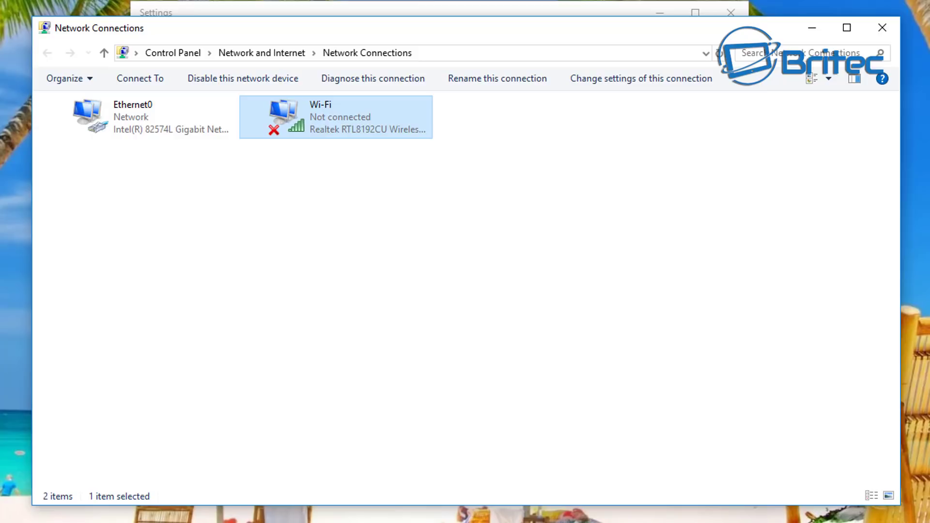
pyautogui.click(883, 28)
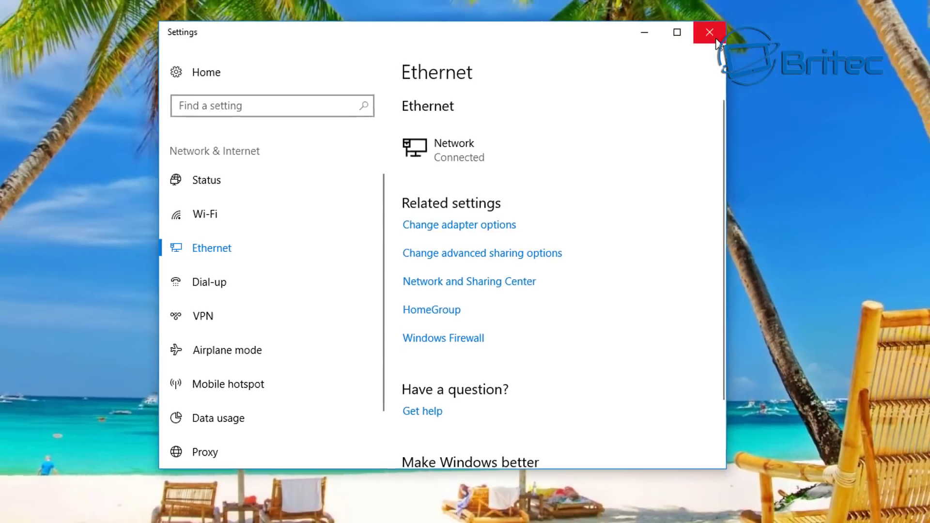
# Step: Close Windows Settings and subscribe to the Britec channel on YouTube
pyautogui.click(716, 40)
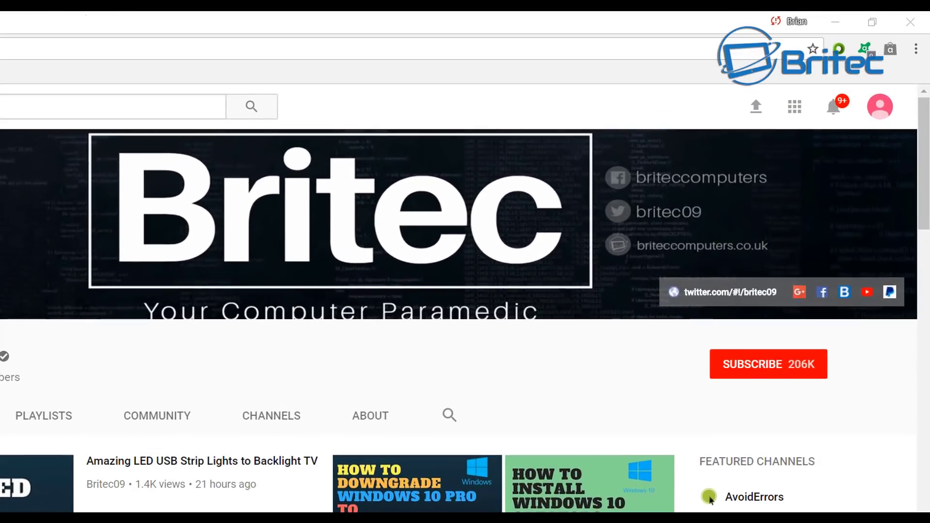
pyautogui.click(779, 374)
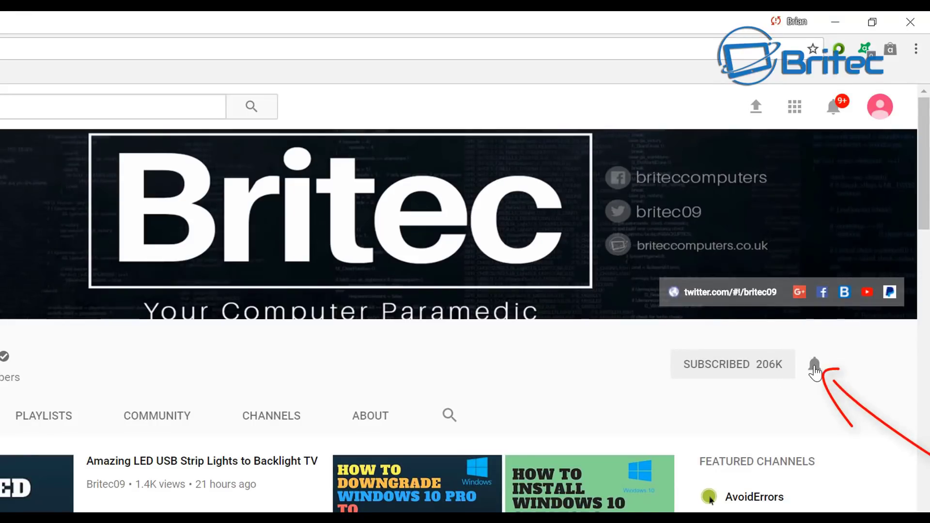